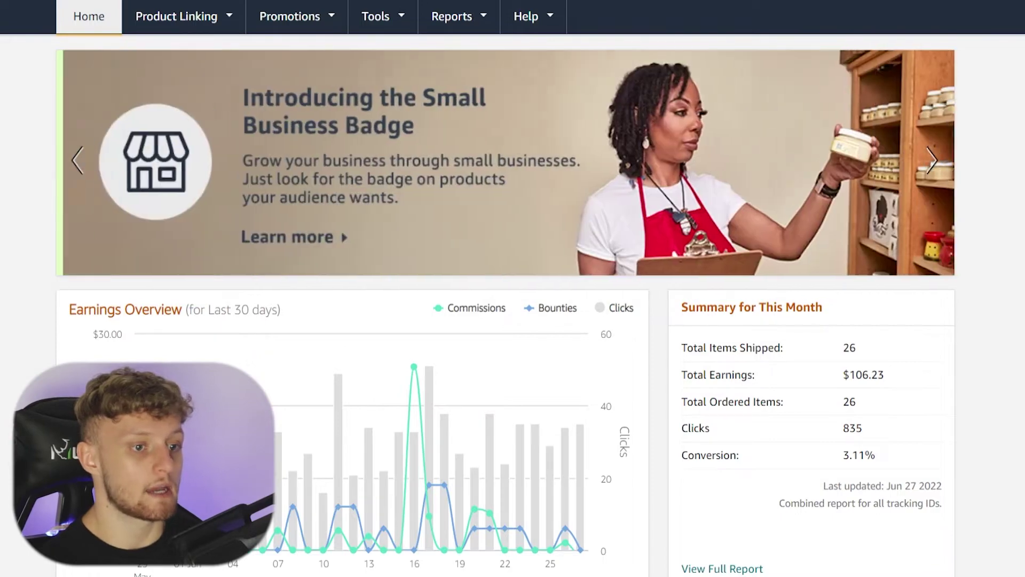
Scroll the Associates Central dashboard, then bring up the Tools menu dropdown.
scroll(315, 390, "down", 3)
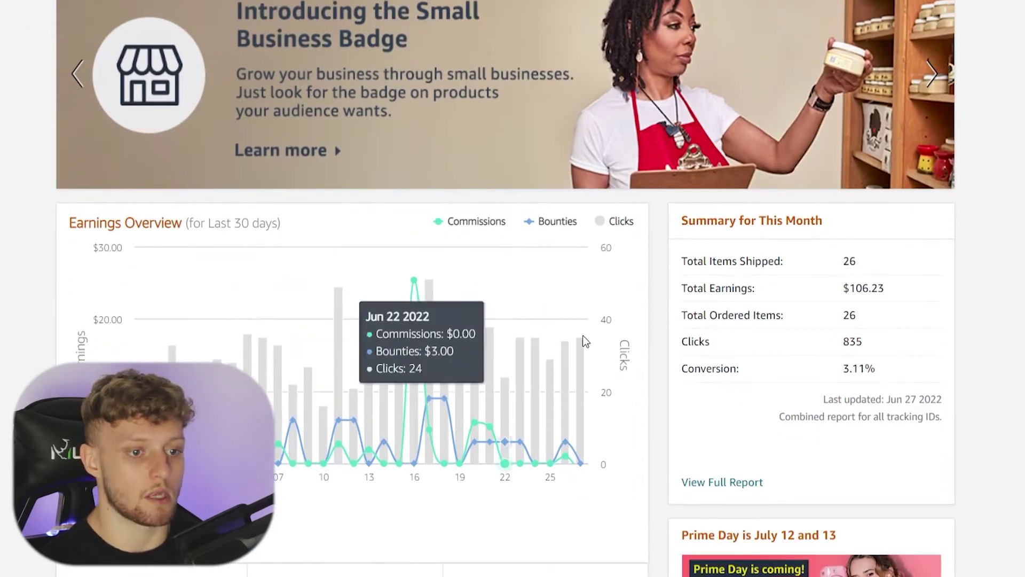
scroll(875, 361, "up", 3)
scroll(875, 361, "up", 1)
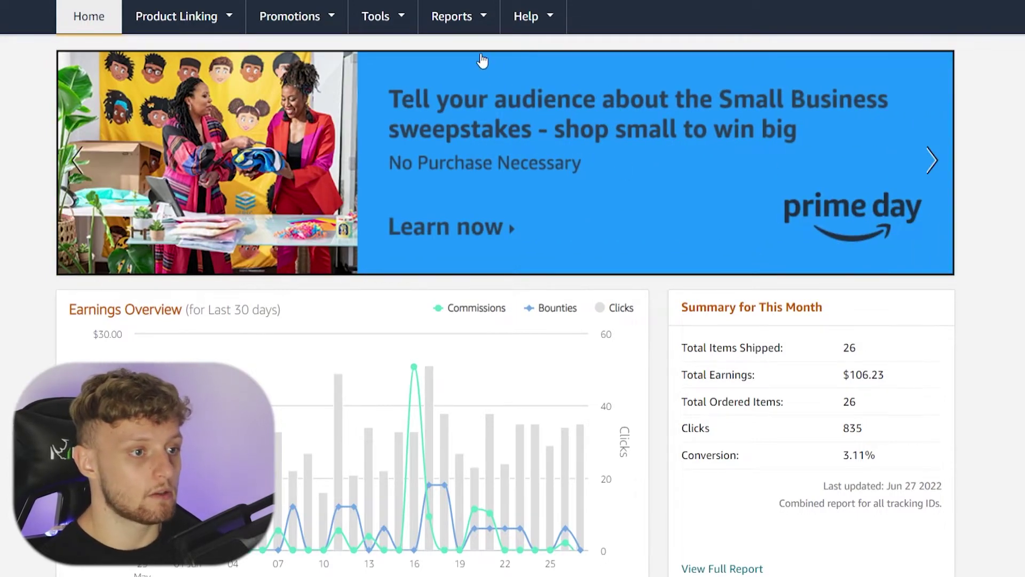
mouse_move(393, 12)
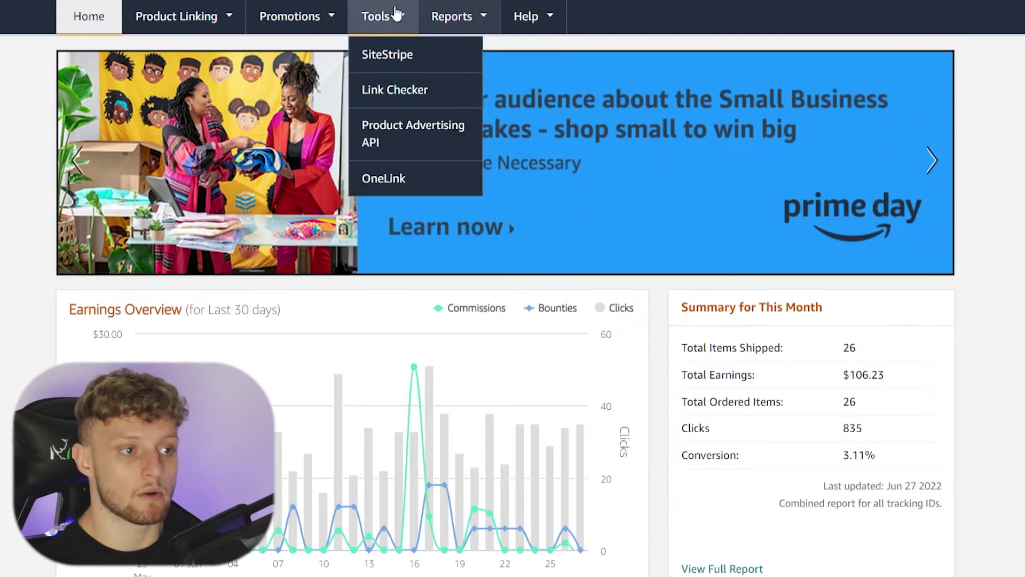
Switch SiteStripe's Display Status to Enabled in its display settings.
left_click(372, 59)
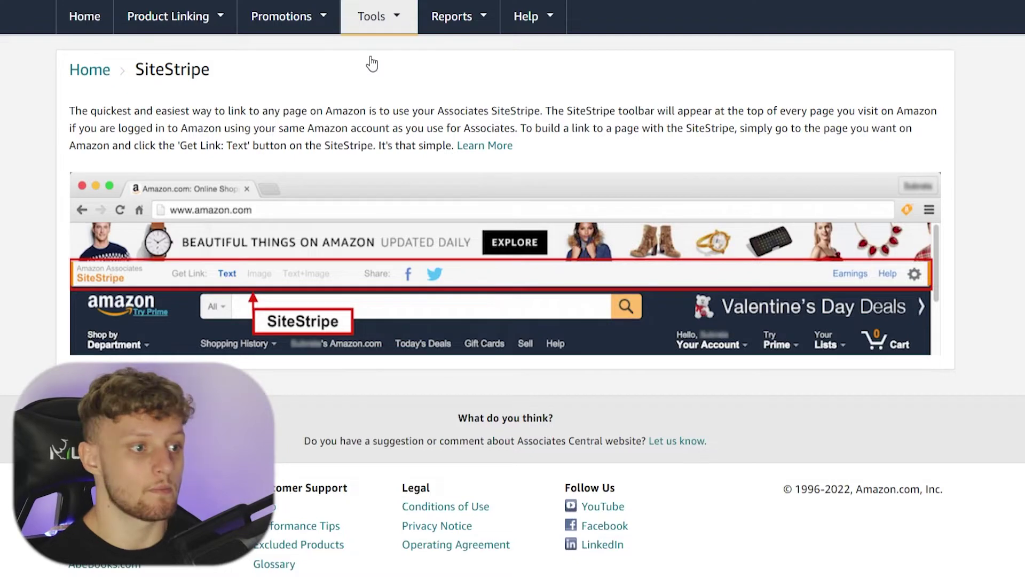
left_click(475, 149)
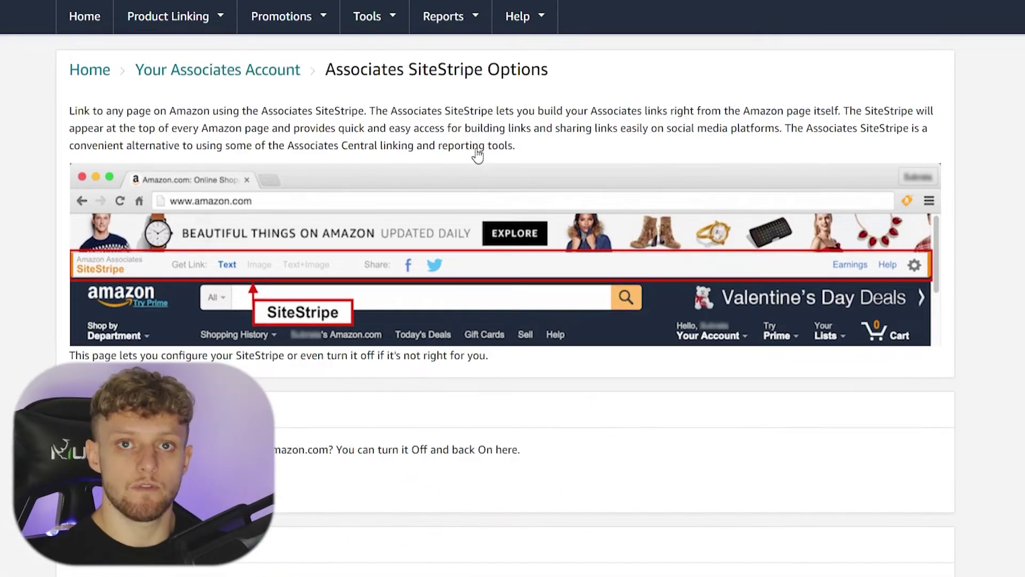
scroll(363, 437, "down", 2)
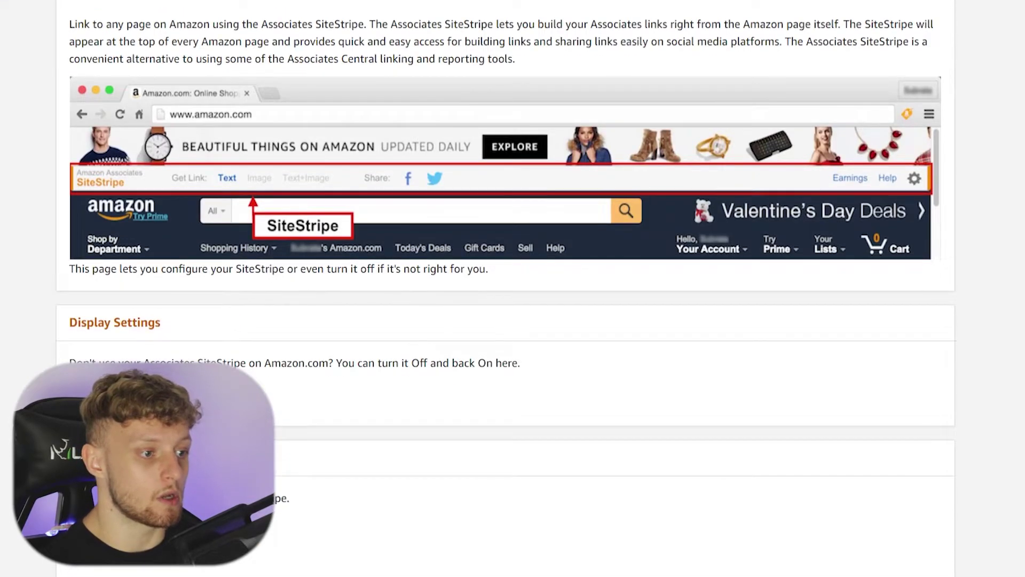
scroll(169, 321, "down", 2)
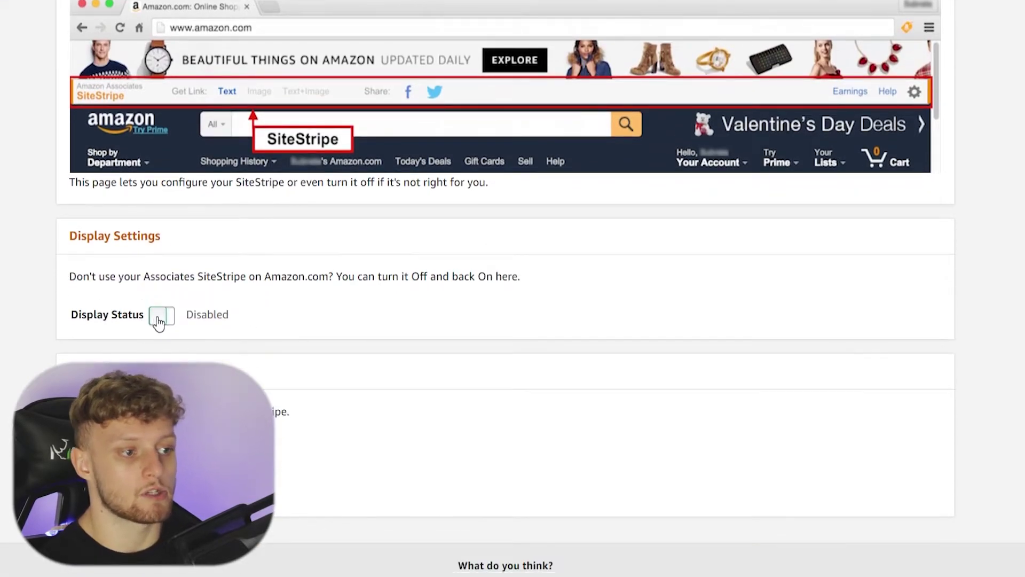
left_click(158, 321)
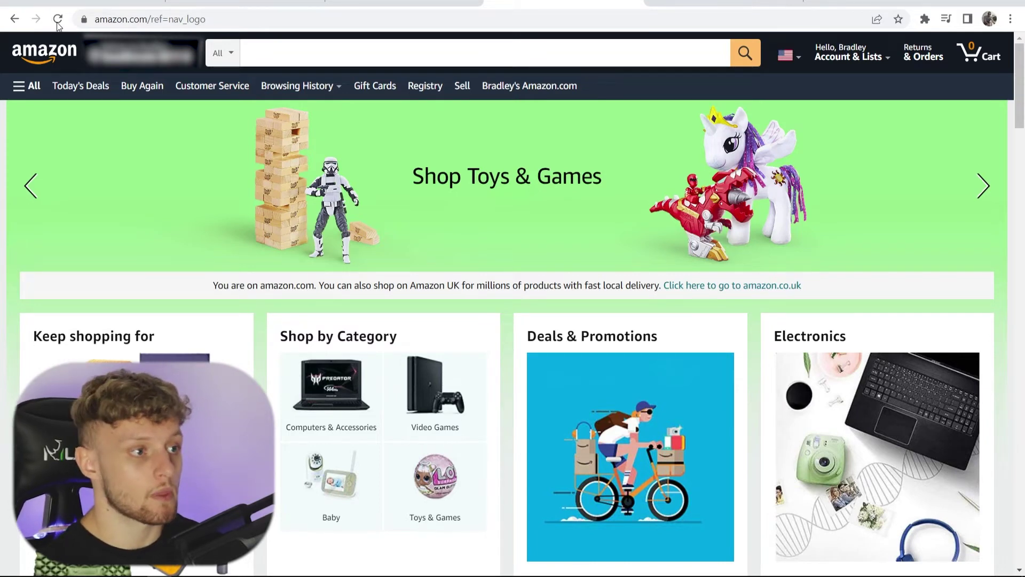
Reload Amazon, search for 'camping', and open the AIRELAX self-inflating camping mattress page.
left_click(60, 19)
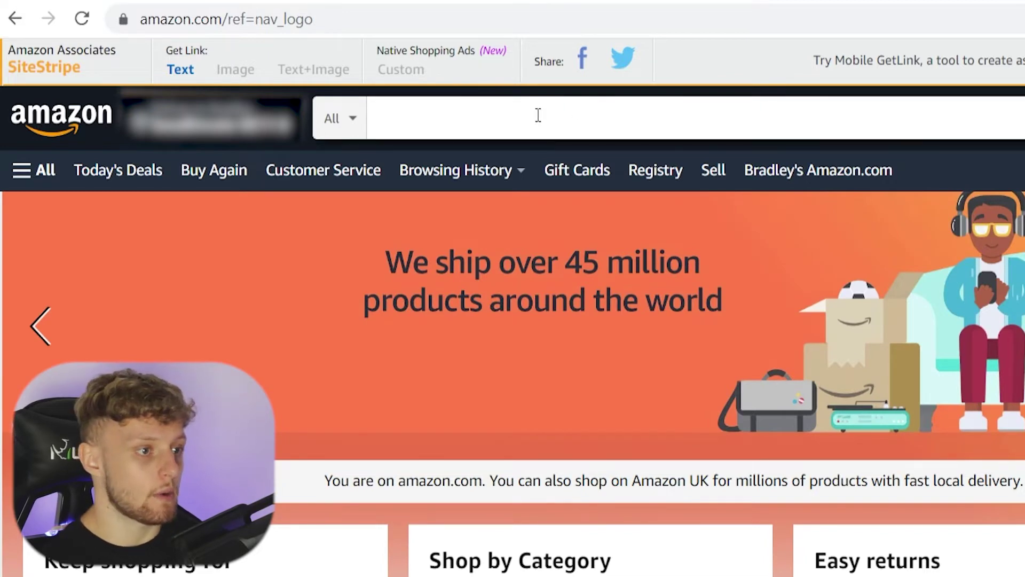
left_click(499, 121)
type("camp")
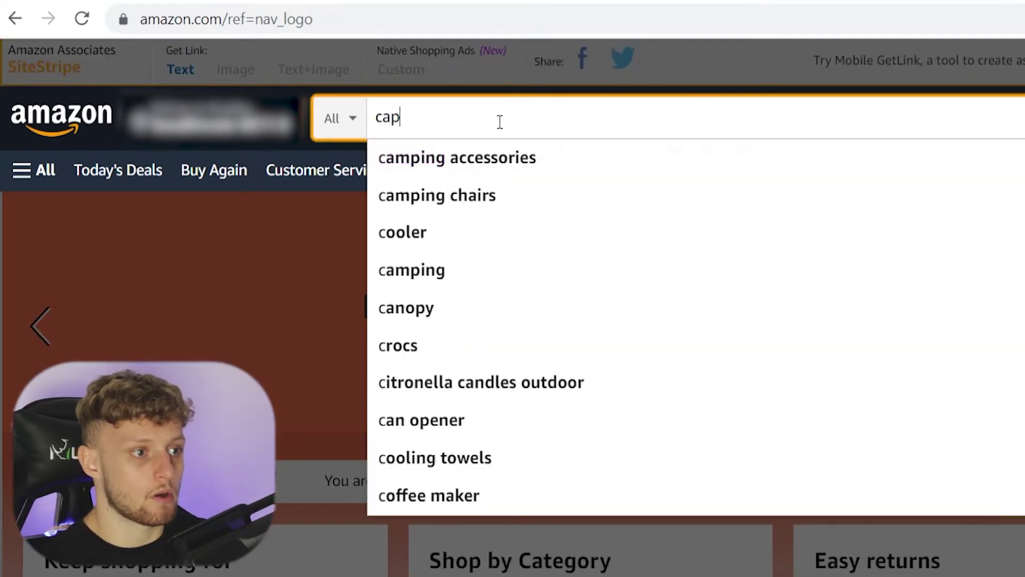
key("BackSpace")
type("mping")
key("Return")
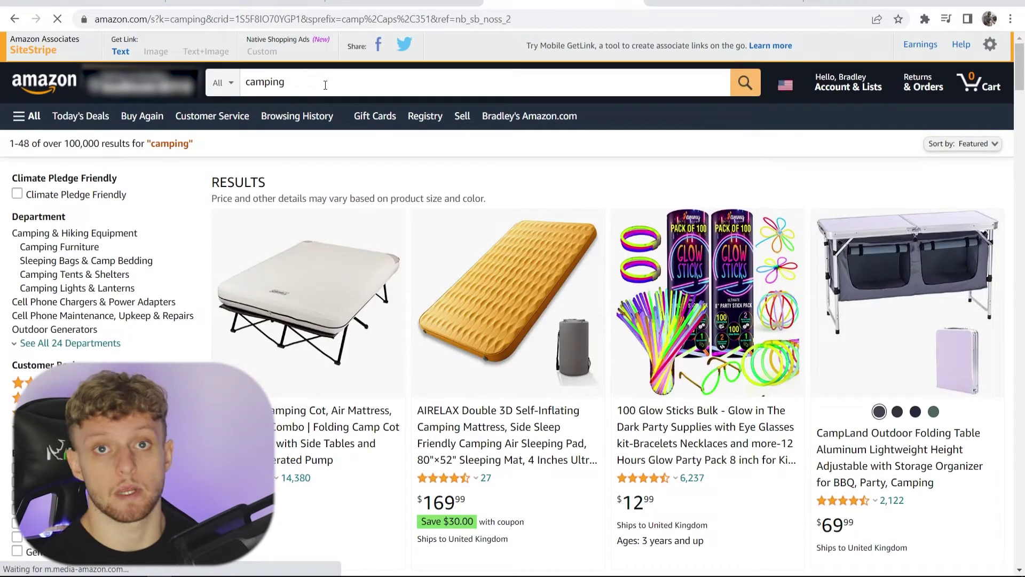
scroll(462, 183, "down", 1)
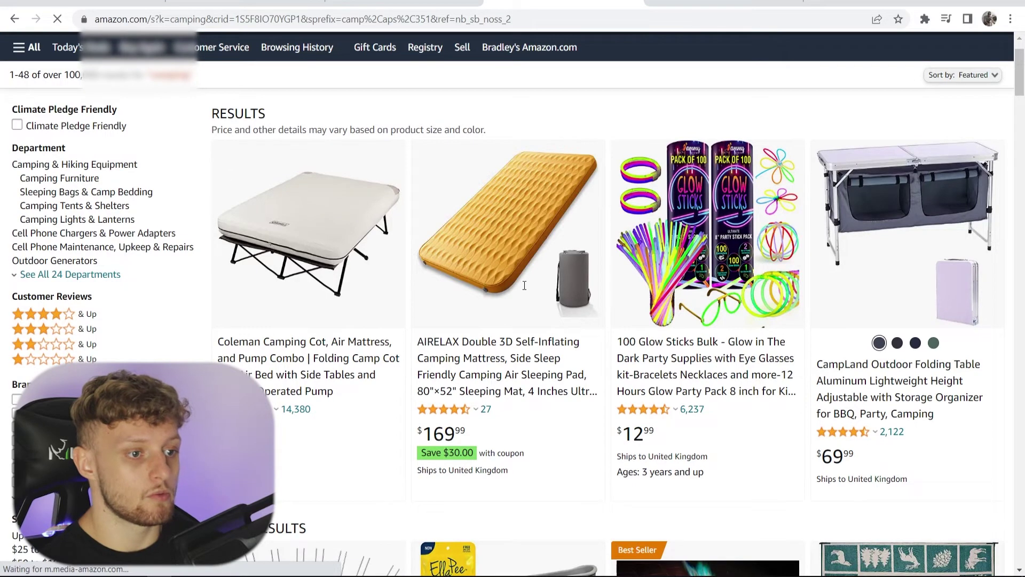
left_click(419, 194)
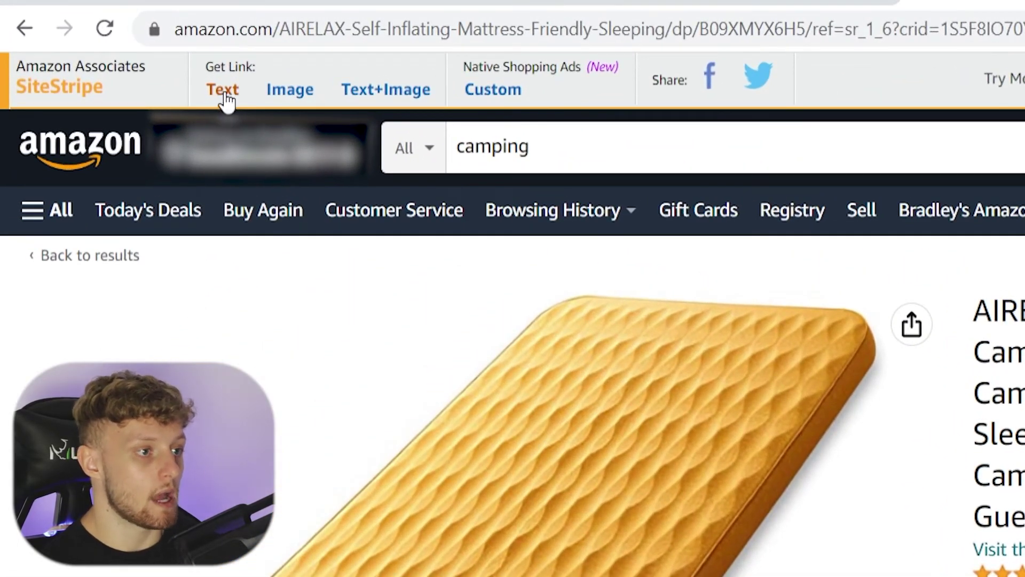
Generate the mattress's SiteStripe short amzn.to text link and copy it.
left_click(234, 92)
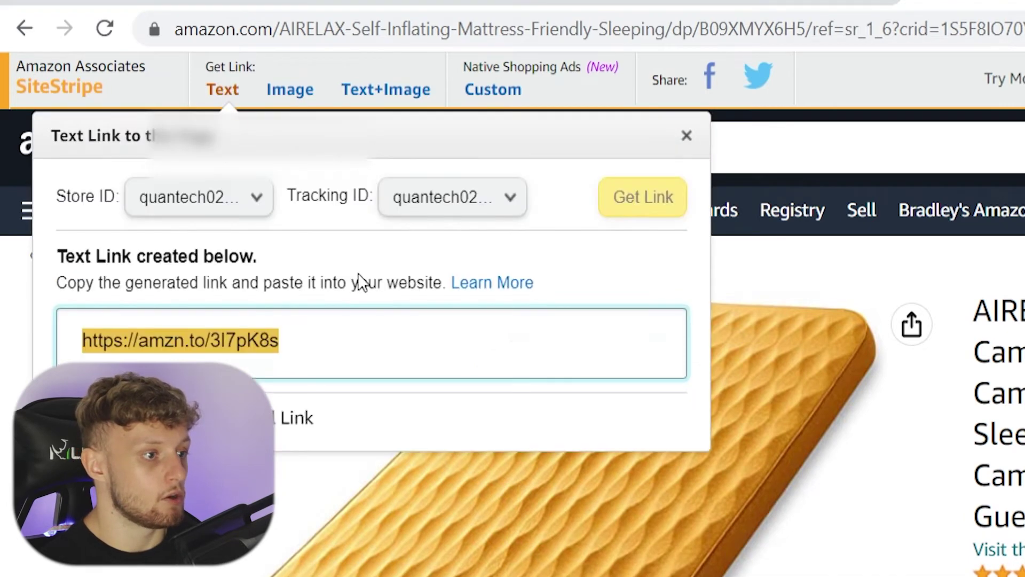
left_click(357, 341)
left_click_drag(358, 340, 105, 335)
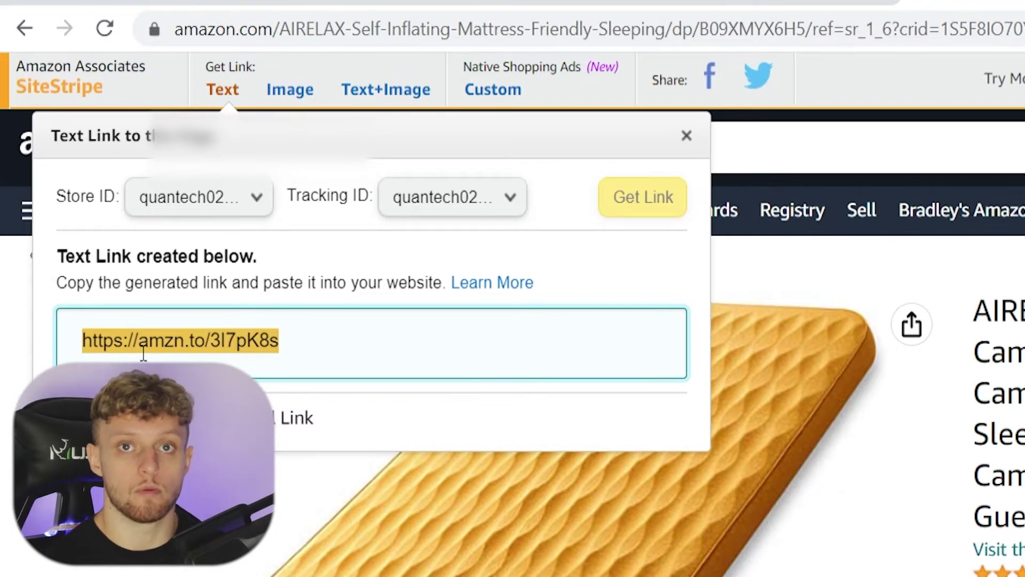
right_click(143, 353)
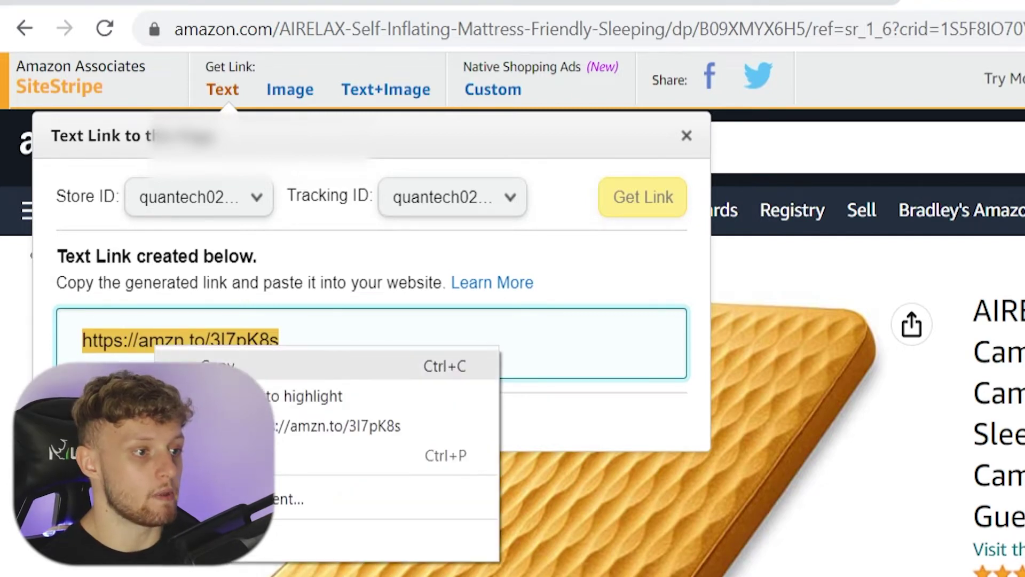
left_click(289, 364)
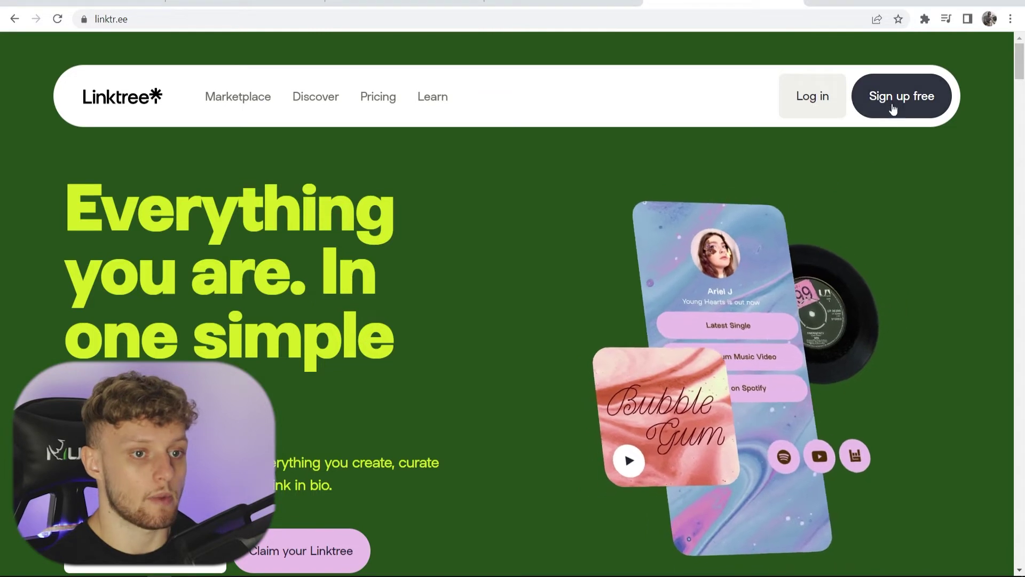
Sign up for Linktree and add a new link with the copied amzn.to URL pasted in.
left_click(907, 96)
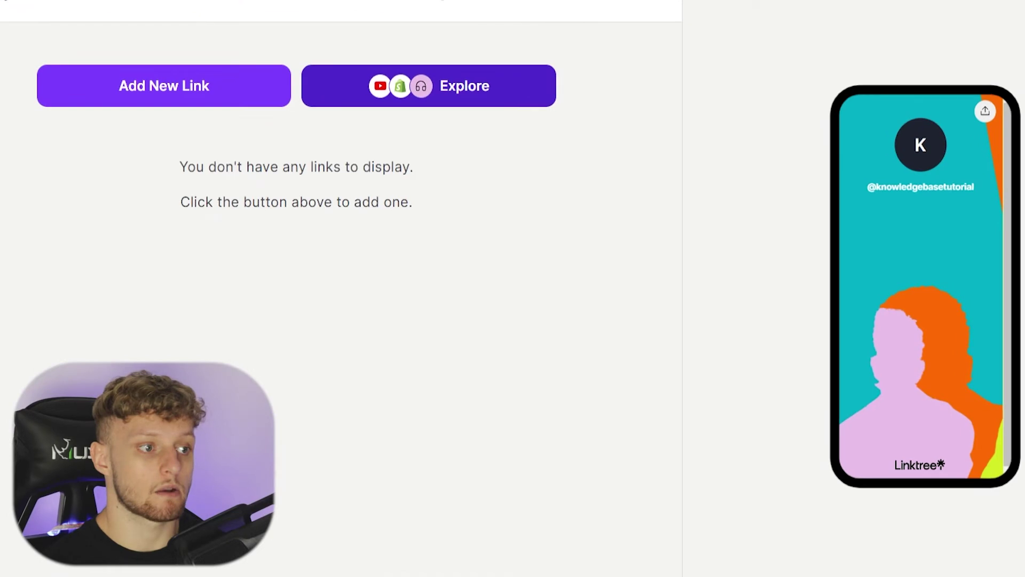
left_click(151, 96)
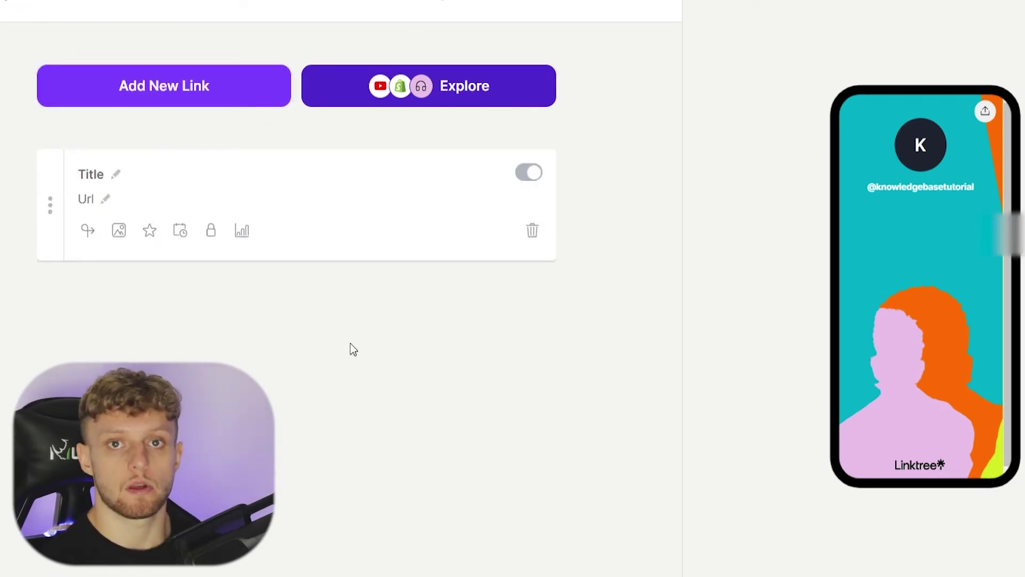
left_click(104, 200)
right_click(117, 203)
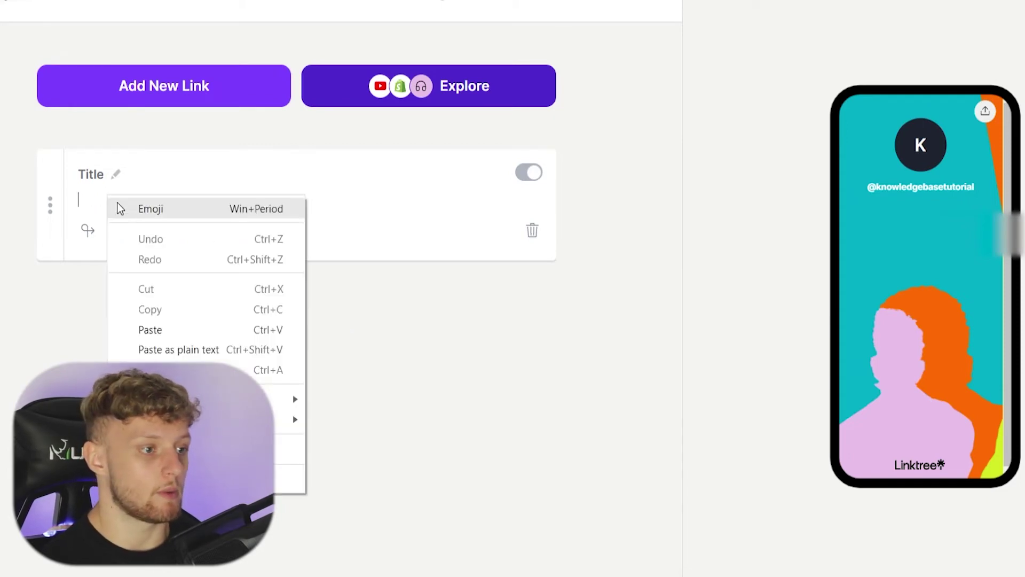
left_click(160, 331)
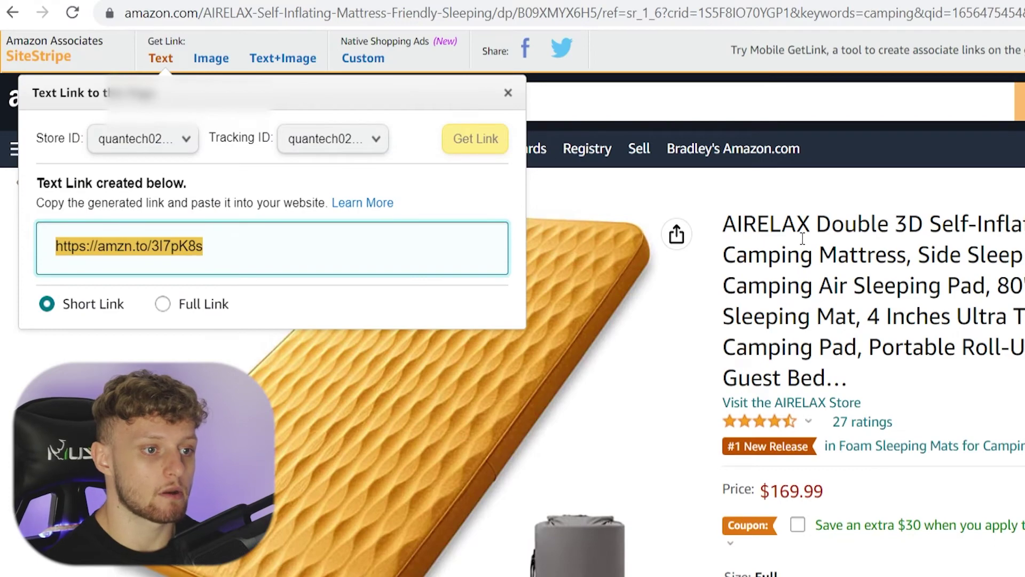
Close the Text Link popup and copy the title 'AIRELAX Double 3D Self-Inflating Camping Mattress'.
left_click(727, 216)
left_click_drag(726, 216, 905, 253)
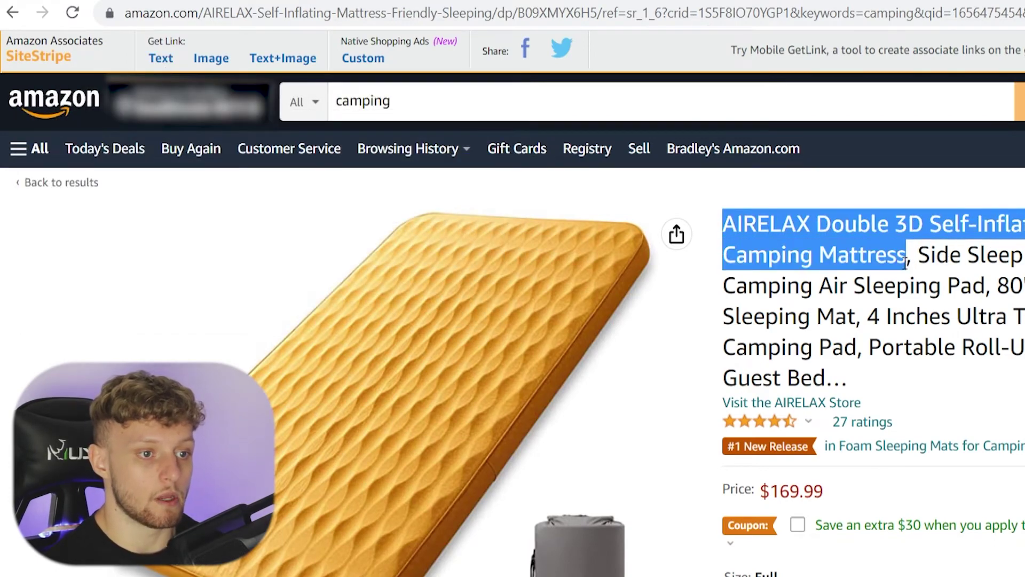
right_click(906, 252)
left_click(925, 265)
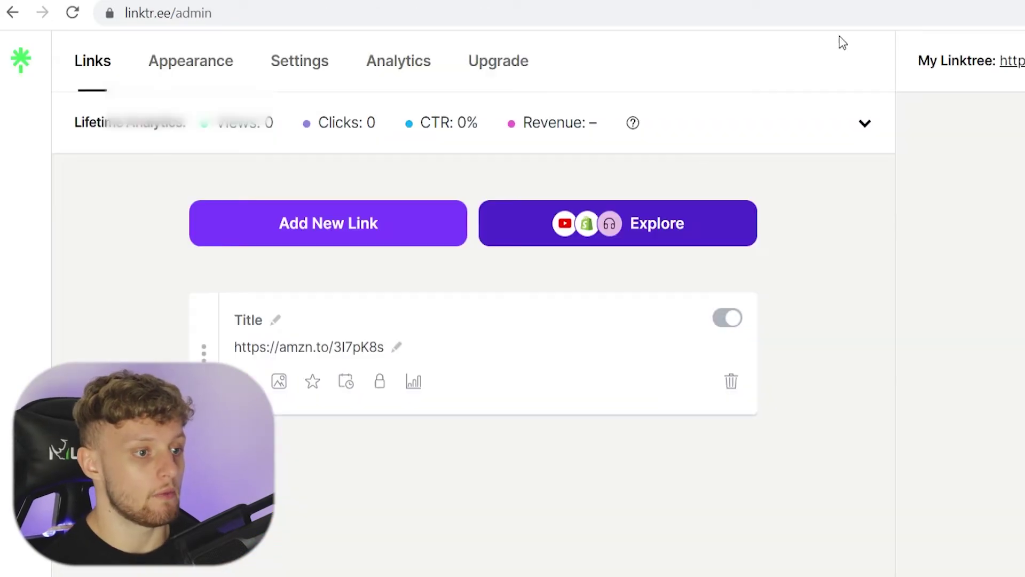
Paste 'AIRELAX Double 3D Self-Inflating Camping Mattress' as the Linktree link's title.
left_click(275, 320)
right_click(276, 322)
left_click(320, 468)
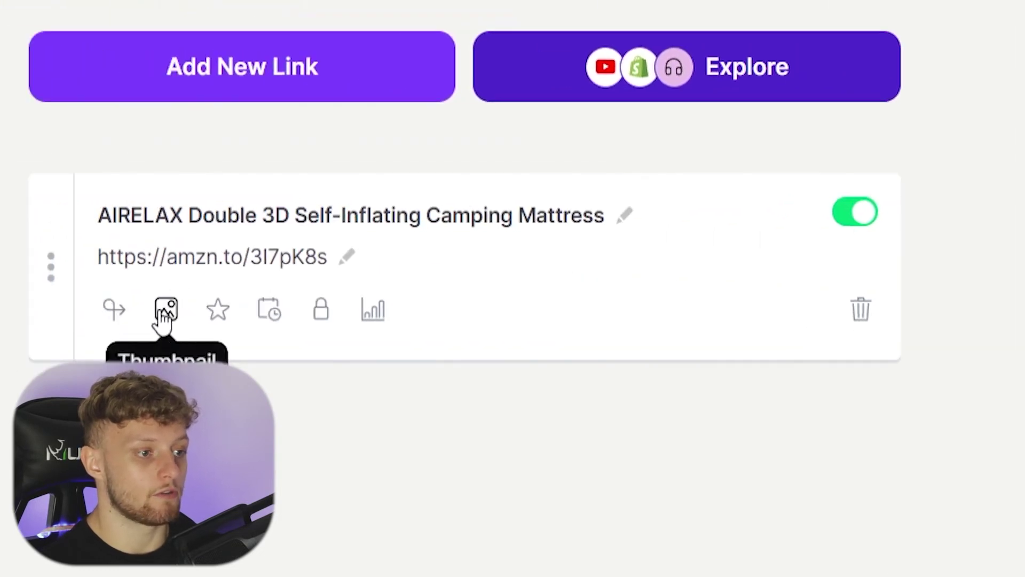
Look at the link's Set Thumbnail options and close the dialog without choosing one.
left_click(163, 315)
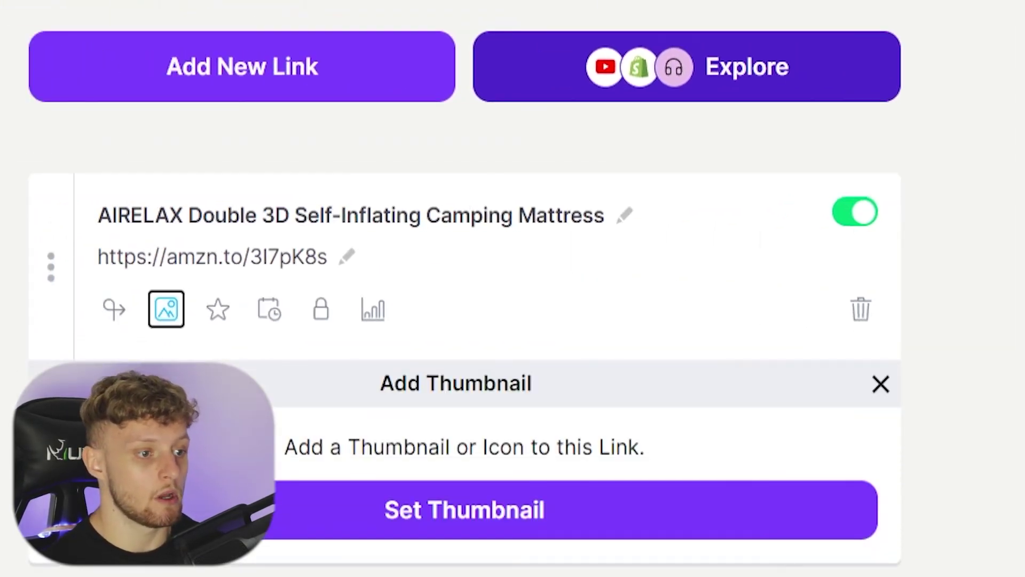
left_click(567, 518)
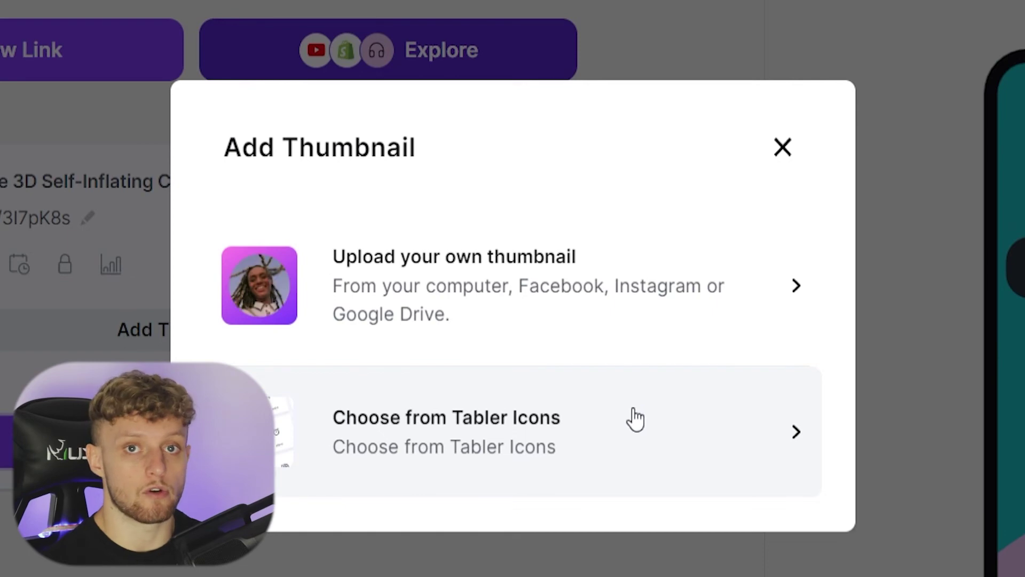
left_click(857, 89)
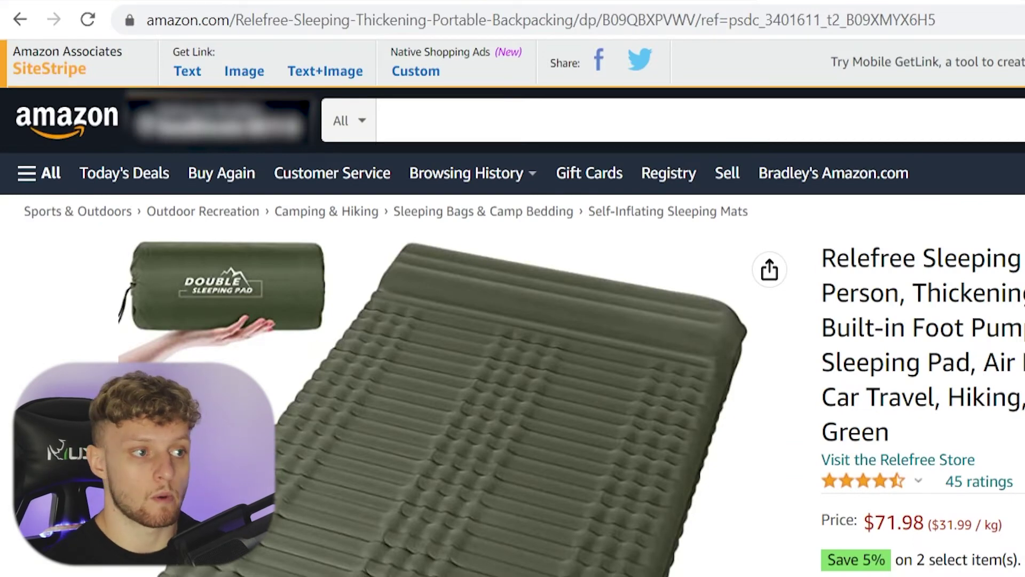
Generate a SiteStripe short amzn.to text link on the Relefree sleeping pad page.
left_click(186, 72)
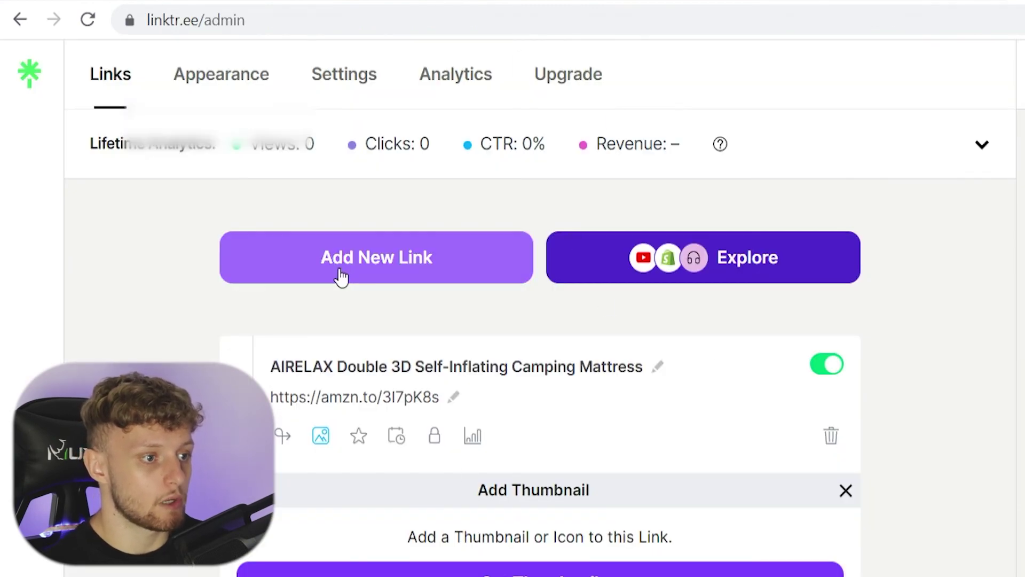
Add a second Linktree link with the pasted Relefree short URL, then open the live page.
left_click(339, 274)
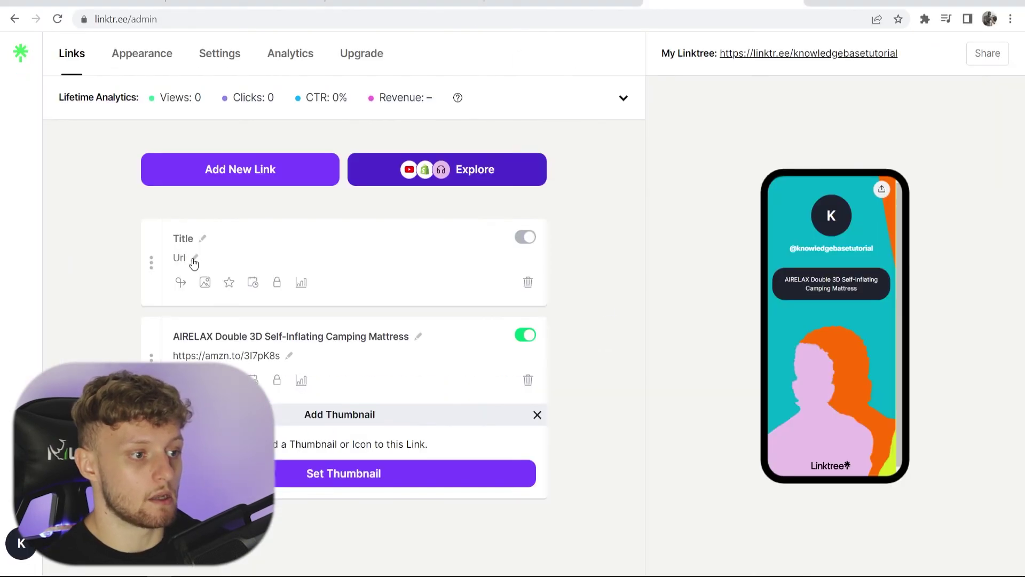
left_click(304, 399)
key("ctrl+v")
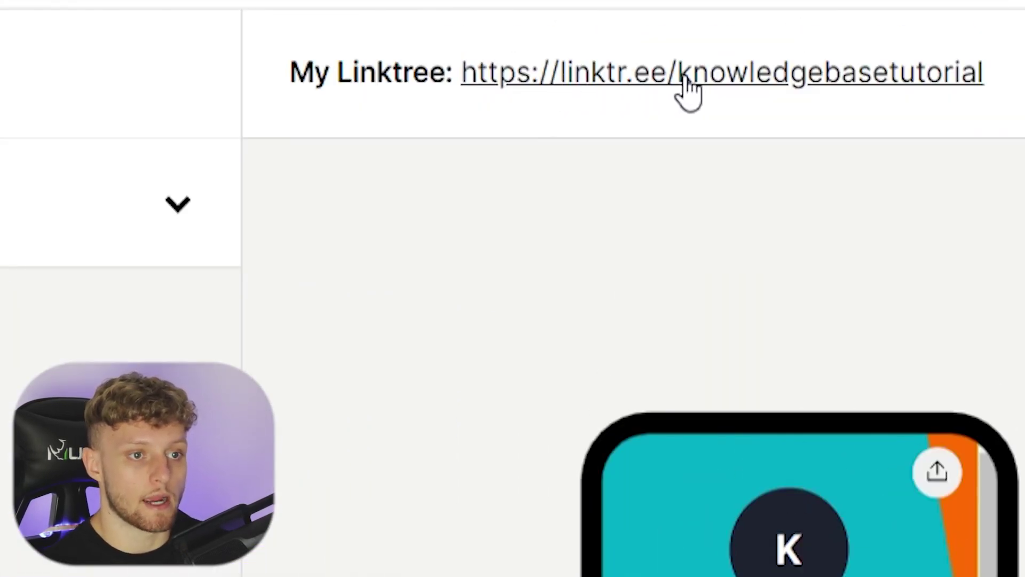
left_click(686, 92)
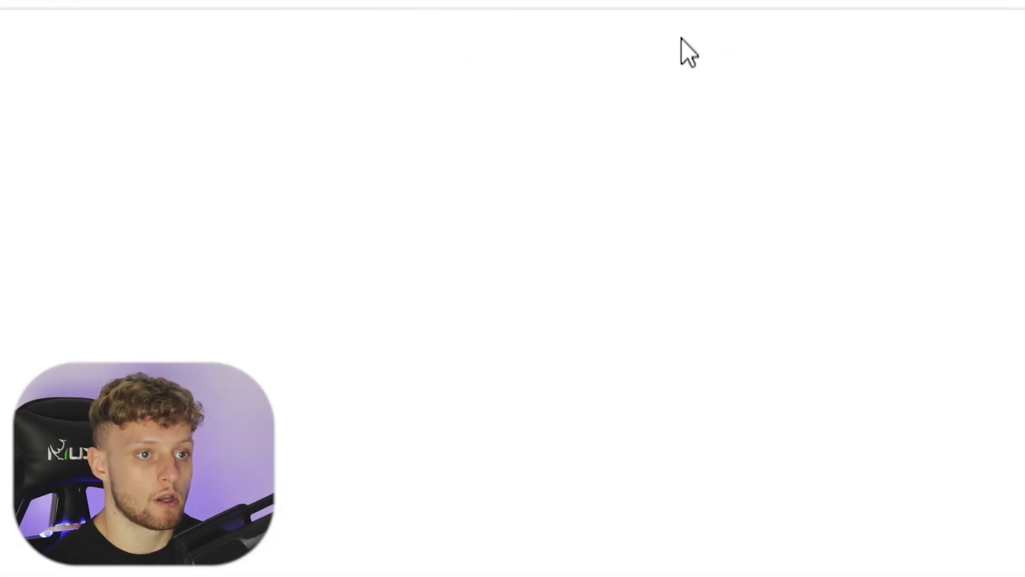